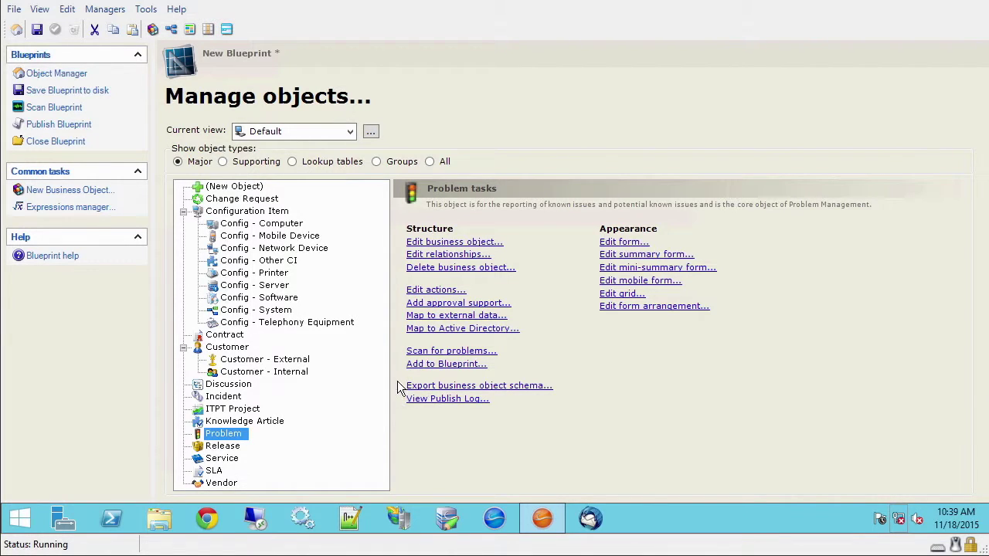
Review the schema export options for the Problem object and for the whole blueprint, closing each without exporting
left_click(493, 390)
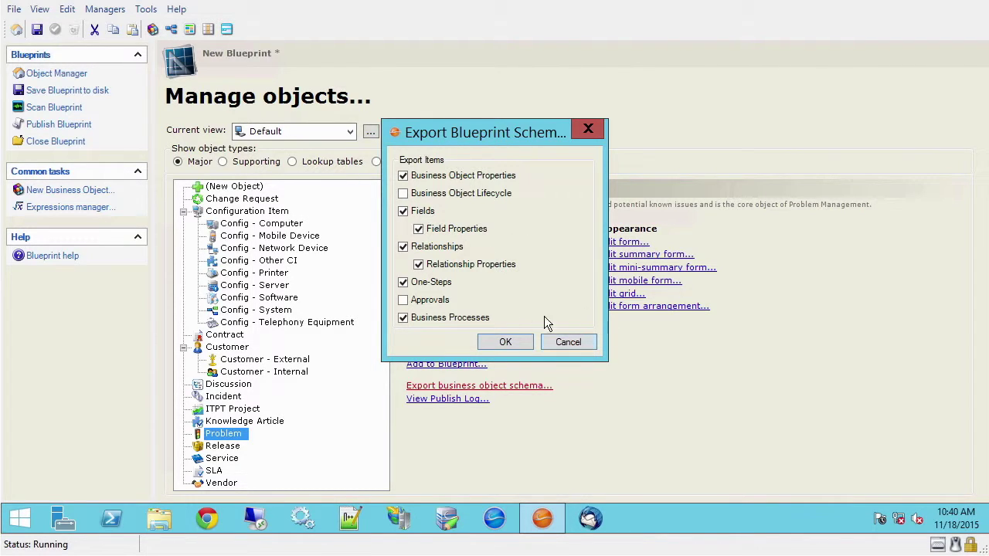
left_click(572, 342)
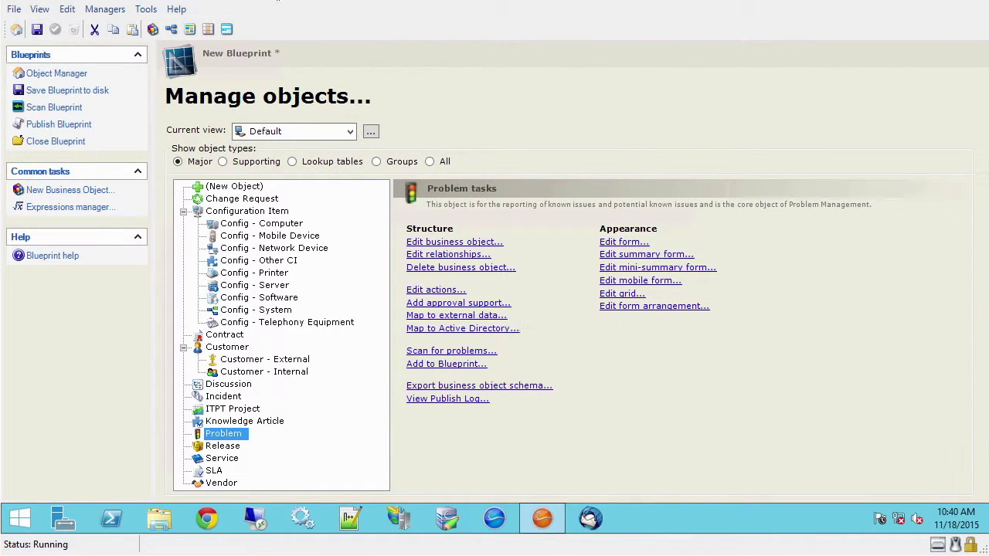
left_click(145, 9)
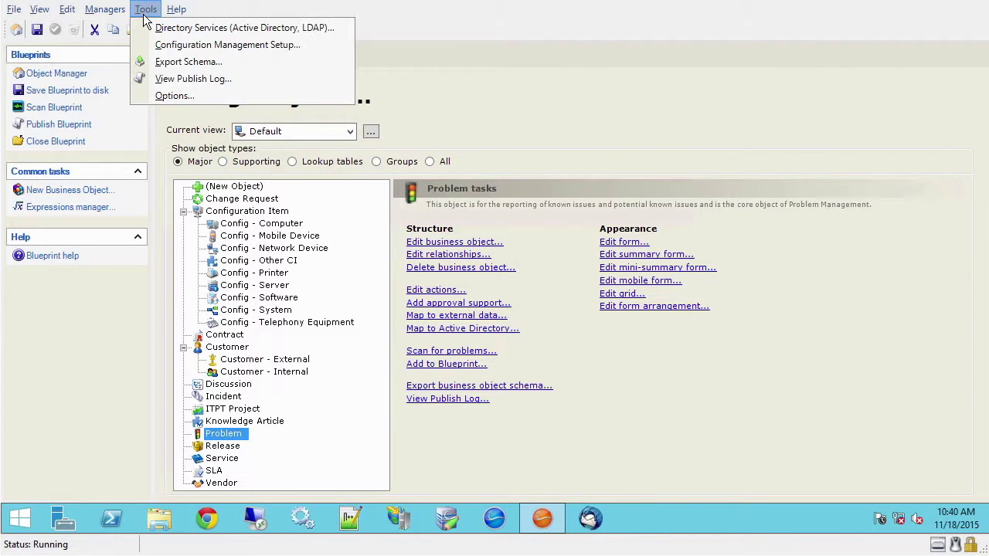
left_click(188, 63)
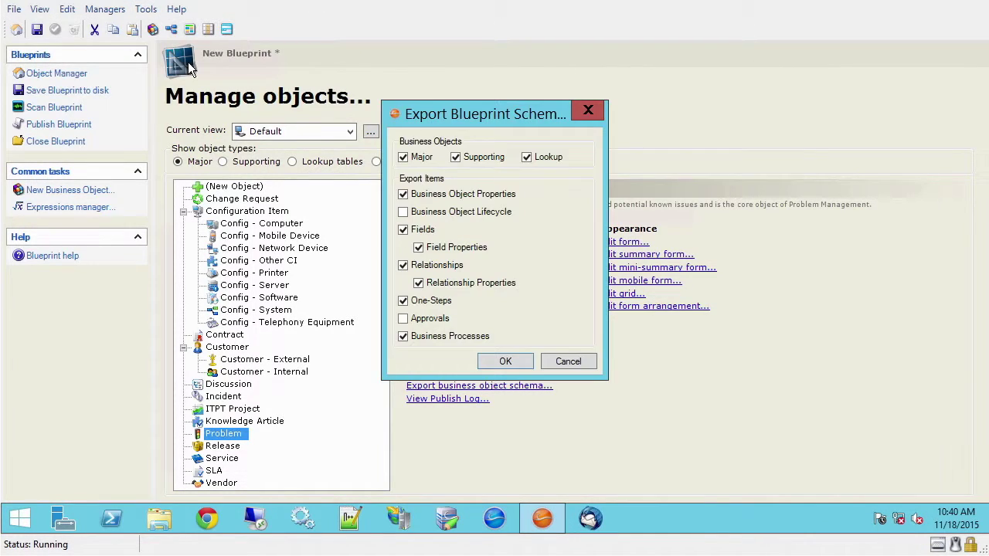
left_click(564, 363)
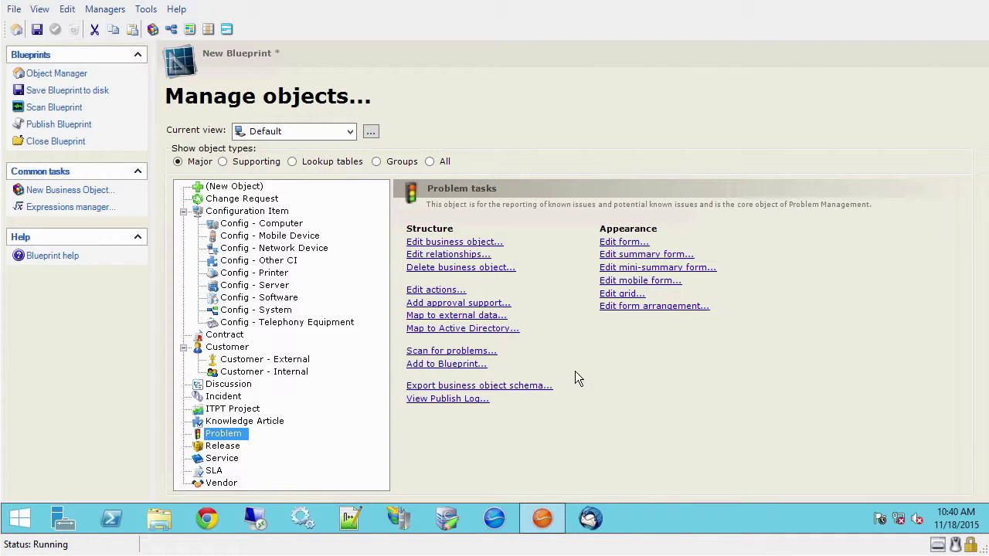
Open the Problem business object for editing and inspect the description of its Root Cause Analysis Complete? field
left_click(449, 242)
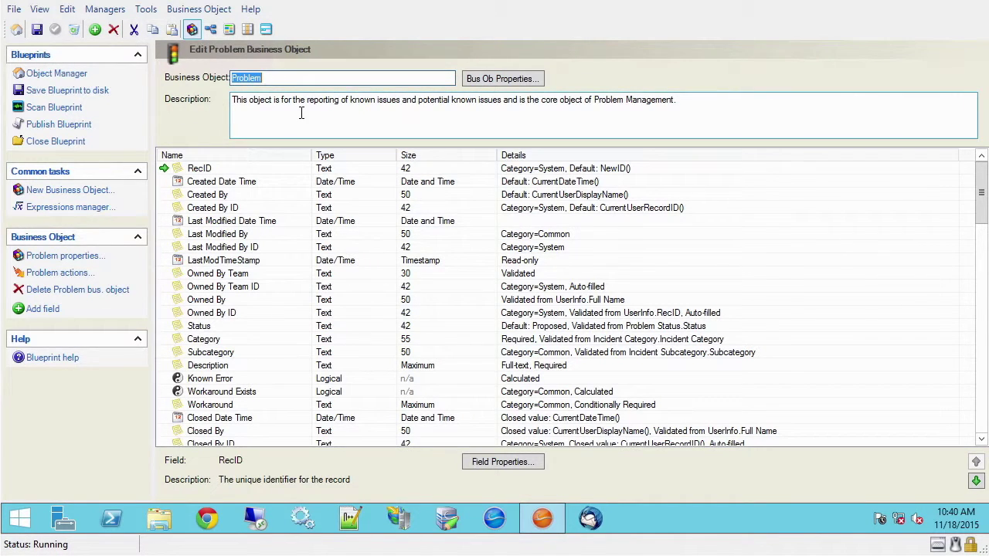
left_click_drag(980, 198, 980, 421)
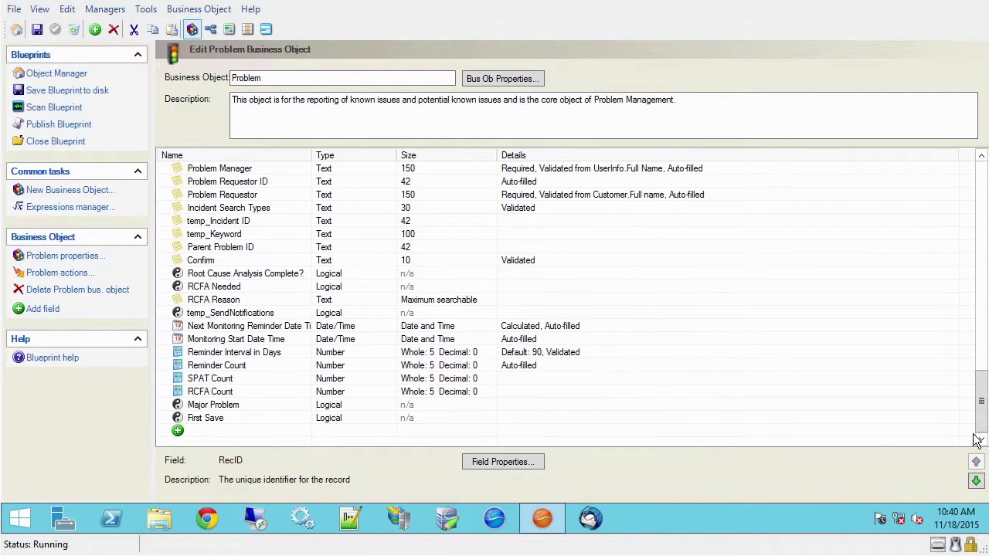
double_click(177, 276)
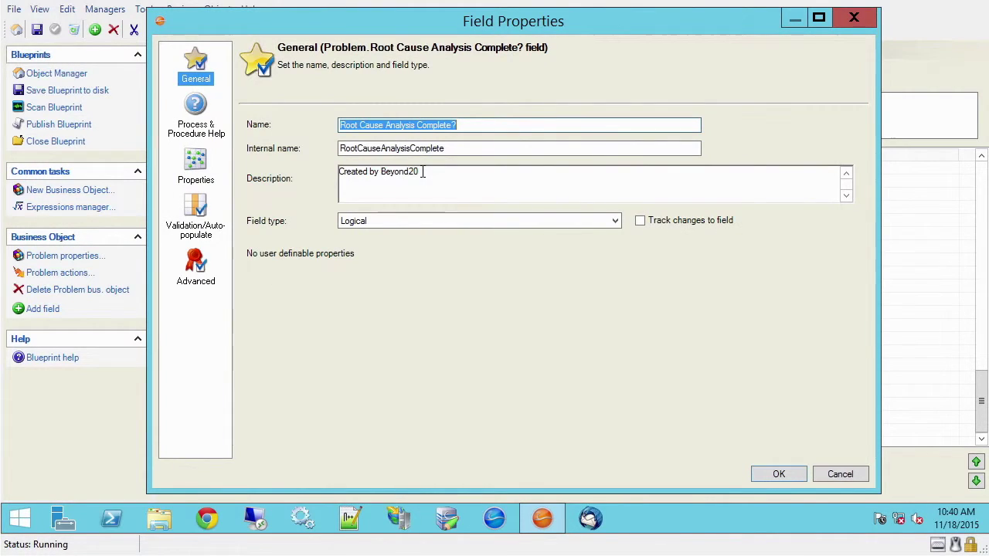
left_click(423, 172)
left_click(426, 170)
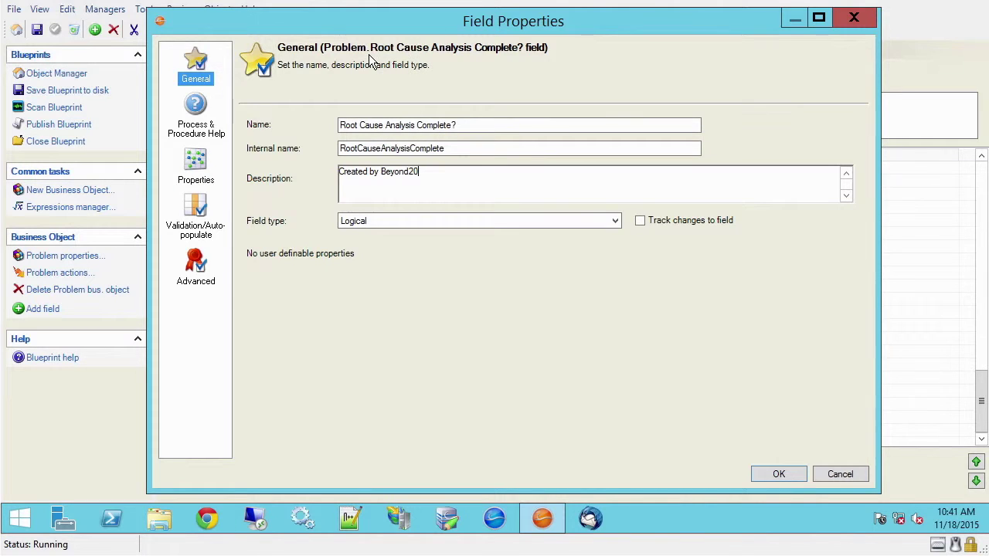
left_click_drag(429, 172, 313, 172)
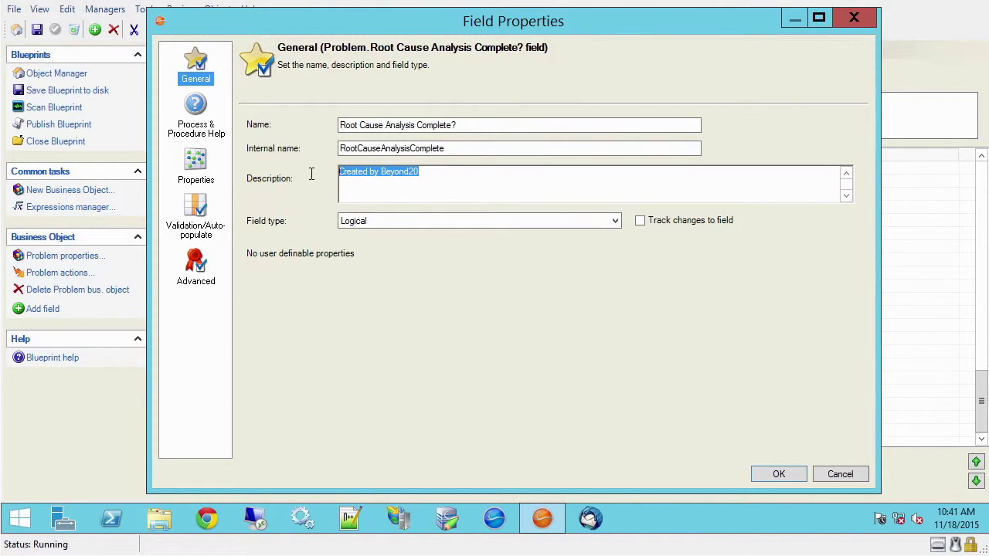
left_click(448, 175)
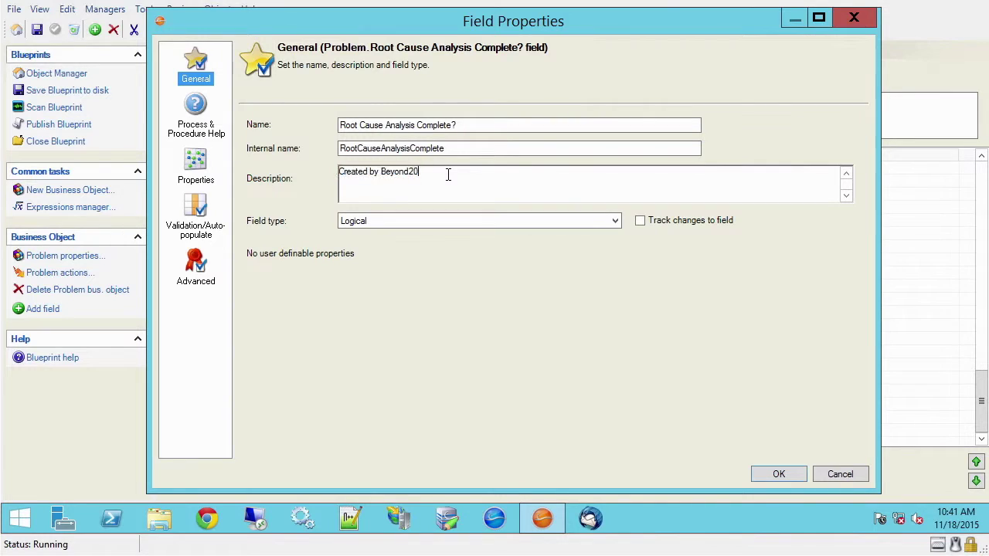
Try adding a Phase 2 note to the description of the Root Cause Analysis Complete? field, and discard the edit
left_click_drag(381, 172, 448, 169)
type("Phase 2")
key("BackSpace")
key("BackSpace")
key("BackSpace")
key("BackSpace")
key("BackSpace")
key("BackSpace")
key("BackSpace")
key("BackSpace")
key("BackSpace")
key("BackSpace")
key("BackSpace")
key("BackSpace")
key("BackSpace")
key("BackSpace")
key("BackSpace")
key("BackSpace")
key("BackSpace")
key("BackSpace")
type("Phase2")
left_click(840, 474)
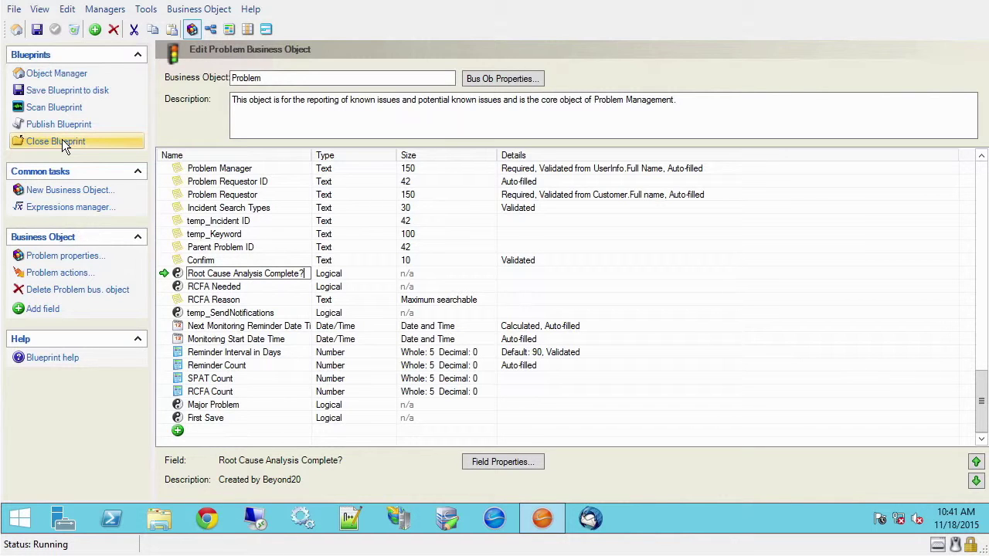
Export the Problem business object's schema with the default export items, in HTML format, to the Desktop as schema
left_click(48, 72)
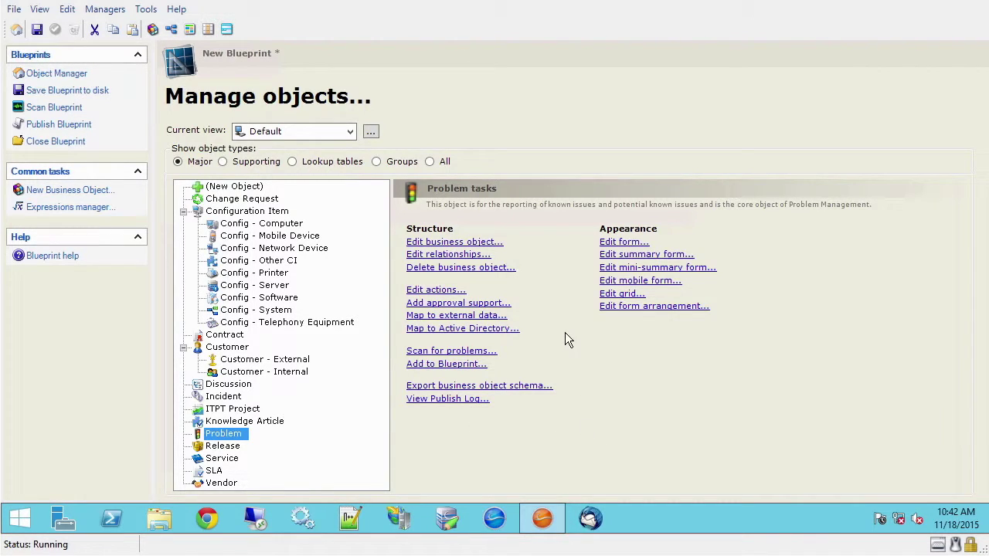
left_click(448, 386)
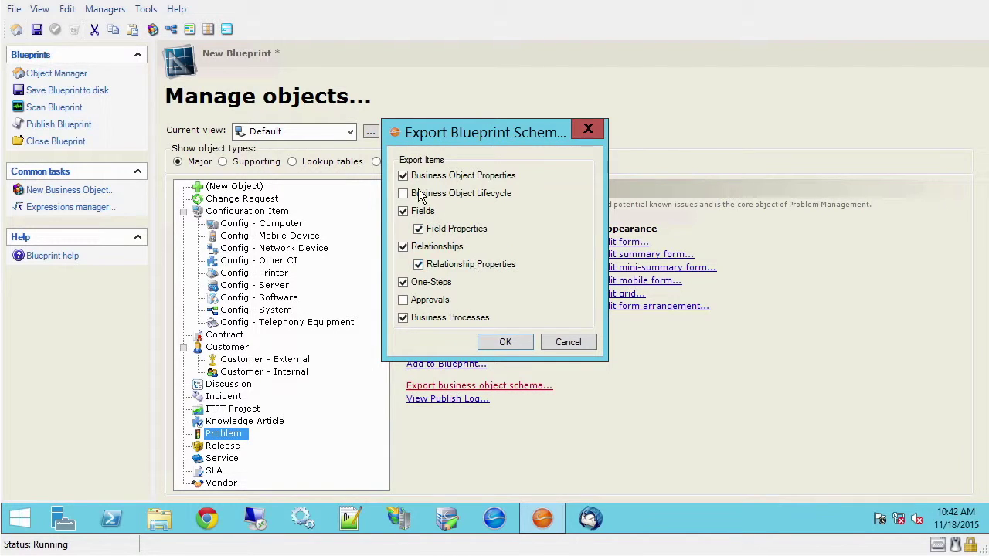
left_click(505, 342)
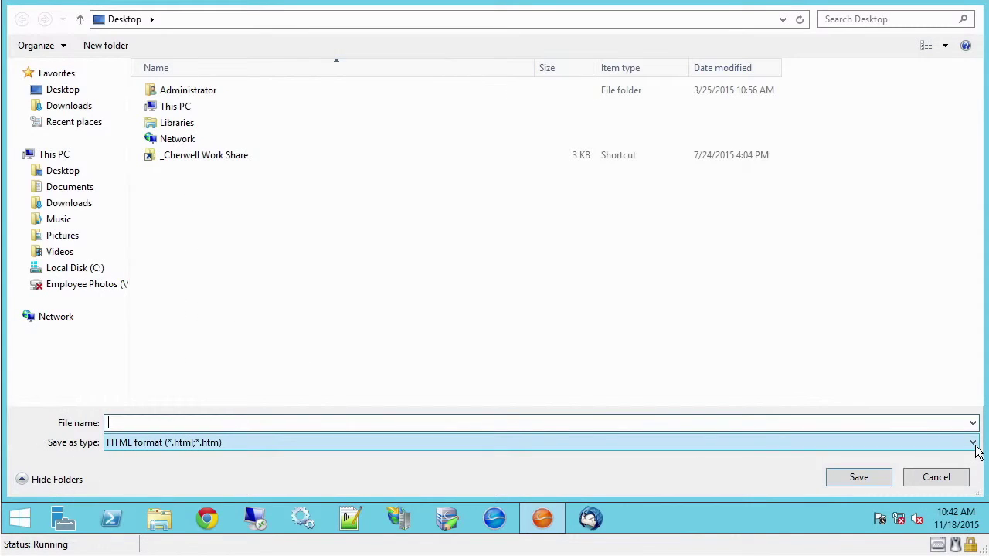
left_click(972, 444)
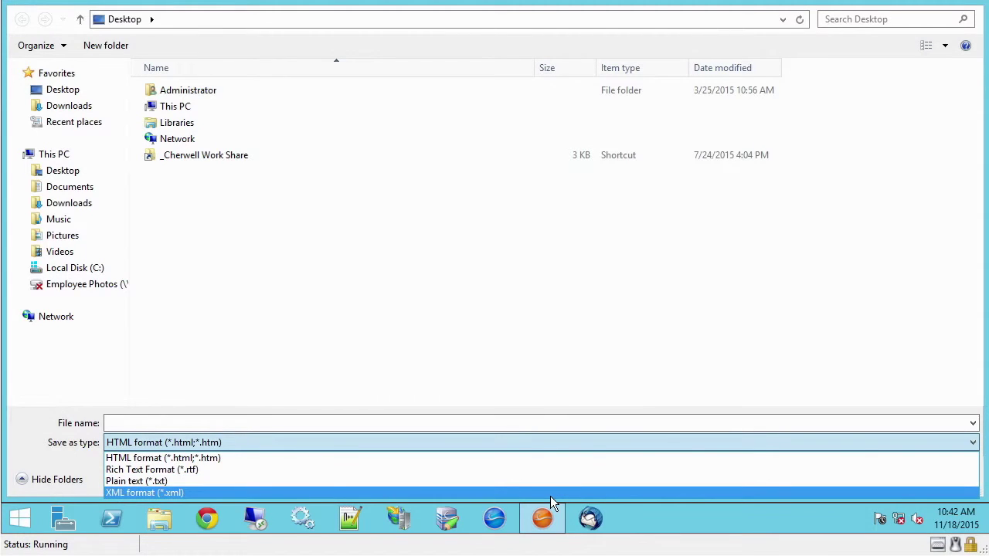
left_click(510, 458)
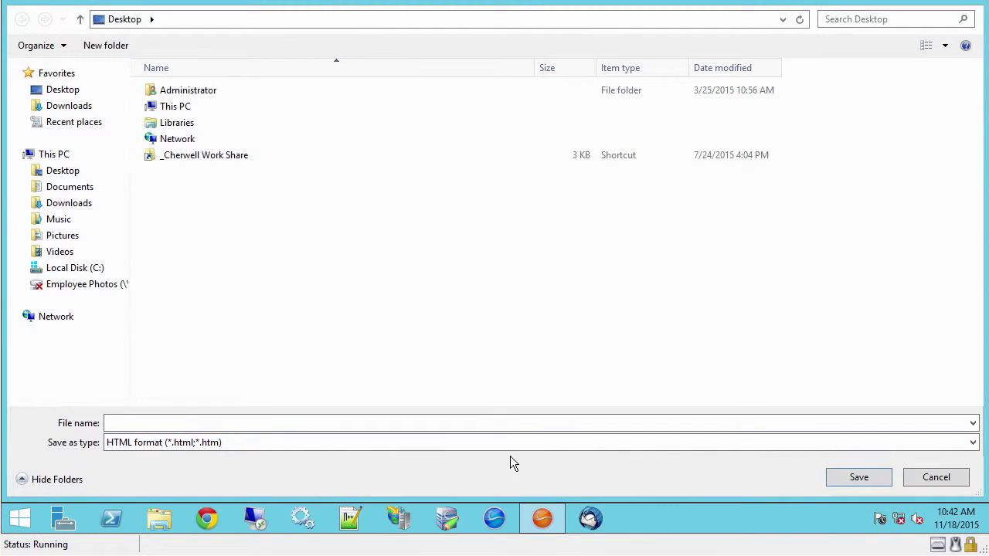
left_click(553, 427)
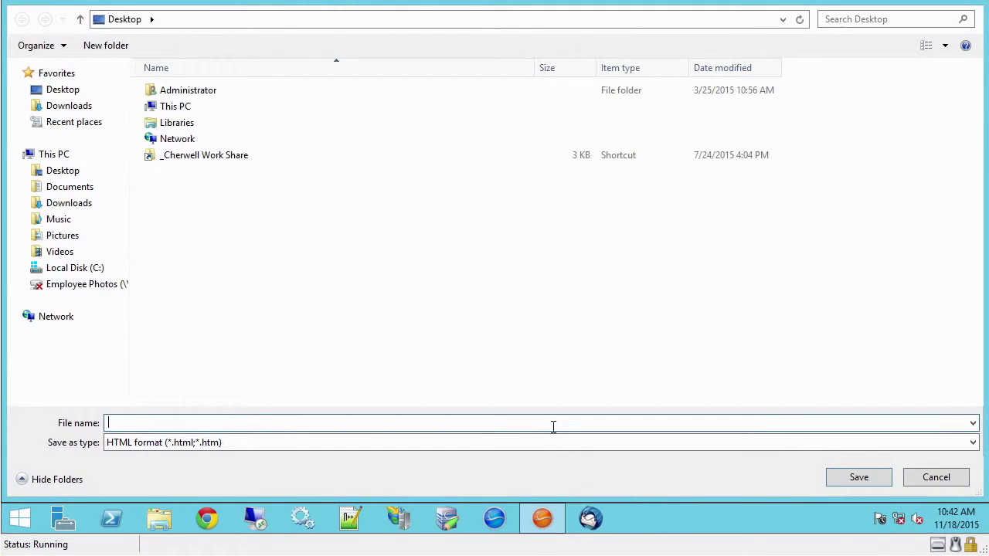
type("schema")
left_click(862, 479)
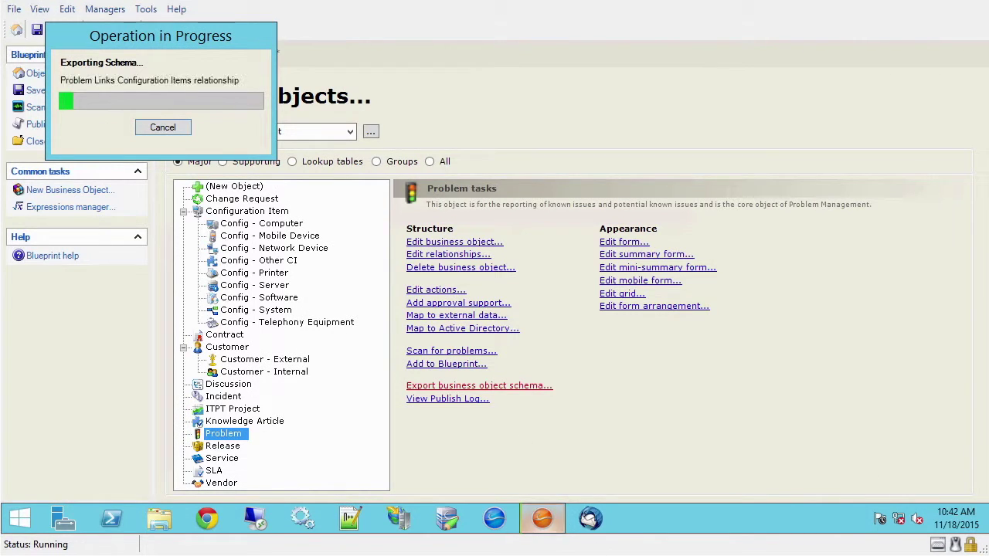
mouse_move(542, 518)
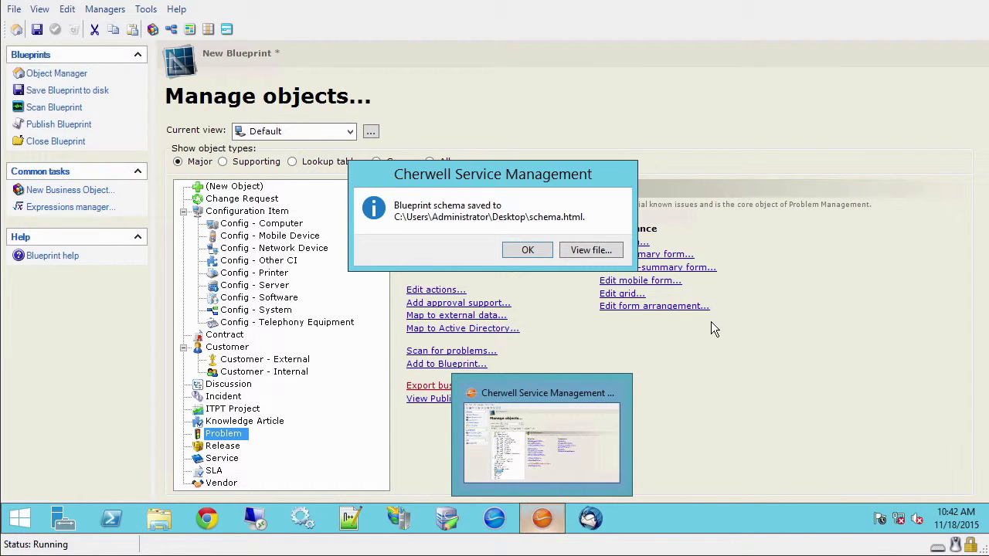
Open the exported schema file and examine the Problem object's fields table and the field properties below it
left_click(589, 252)
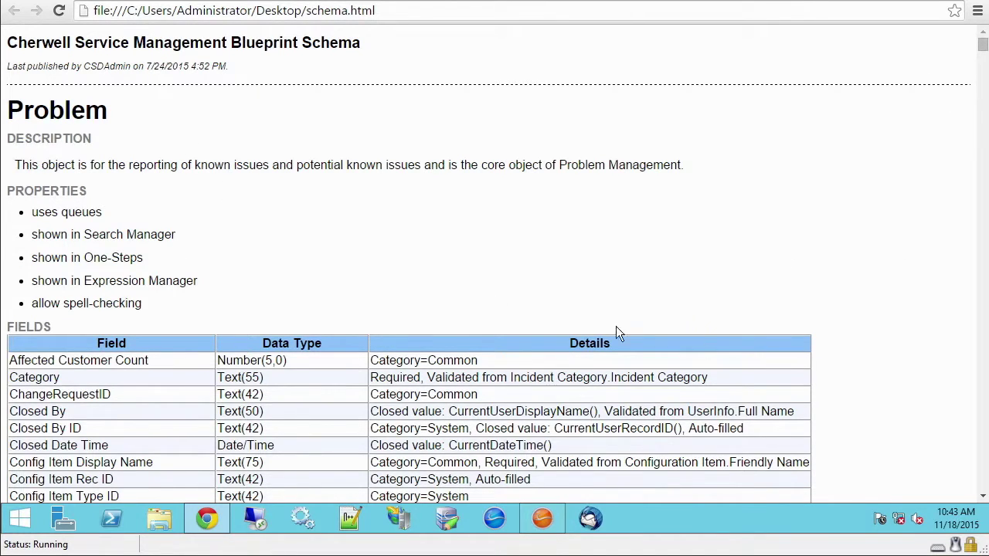
left_click(984, 473)
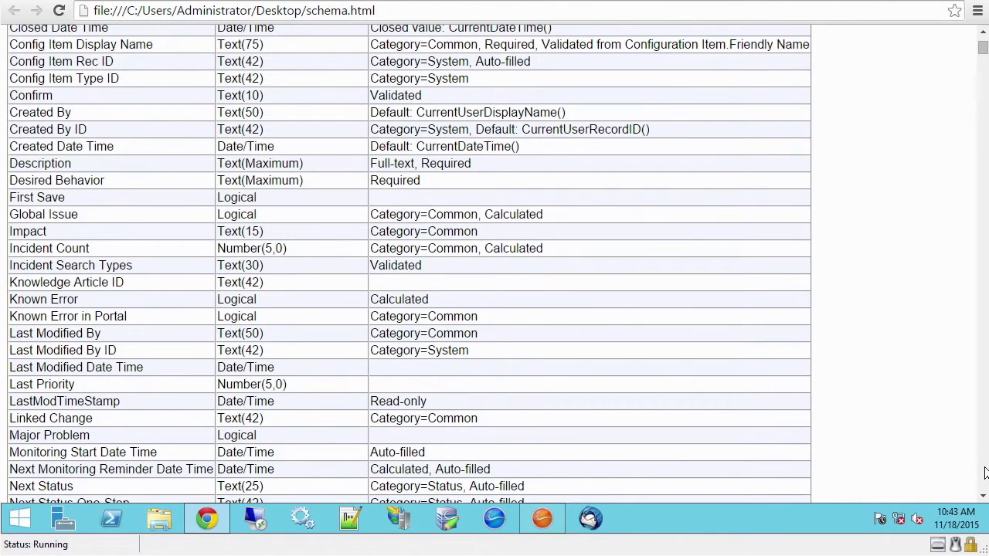
left_click(983, 35)
scroll(983, 39, "up", 3)
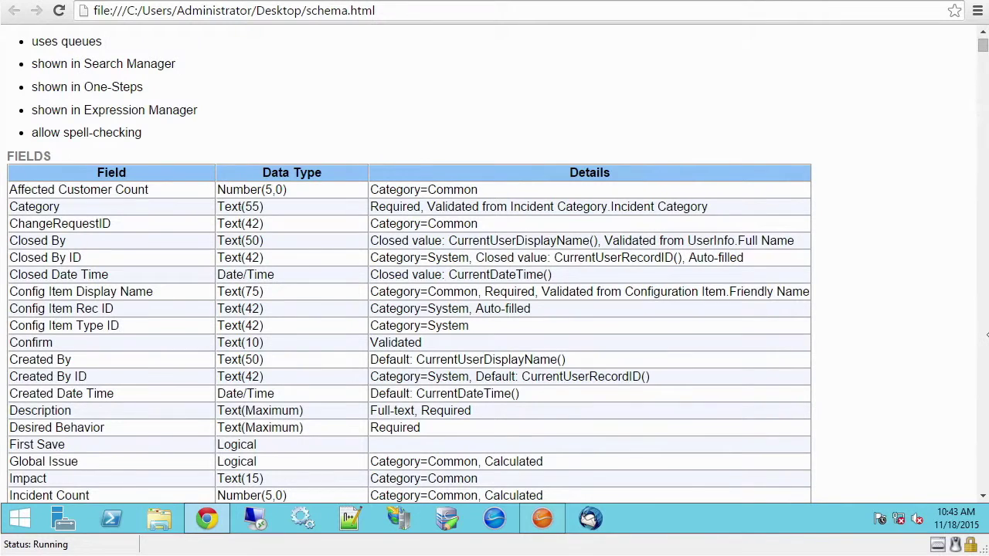
scroll(983, 446, "down", 10)
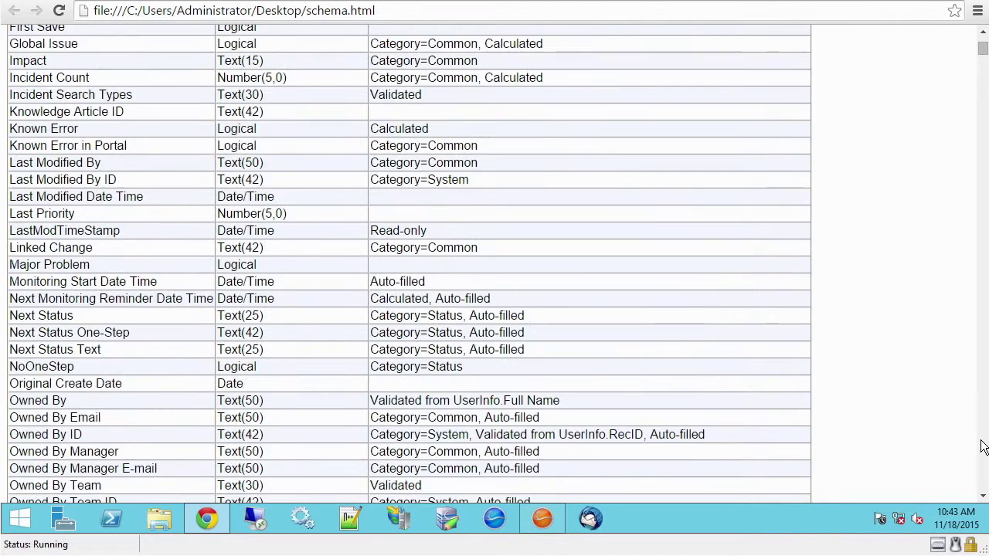
scroll(983, 446, "down", 11)
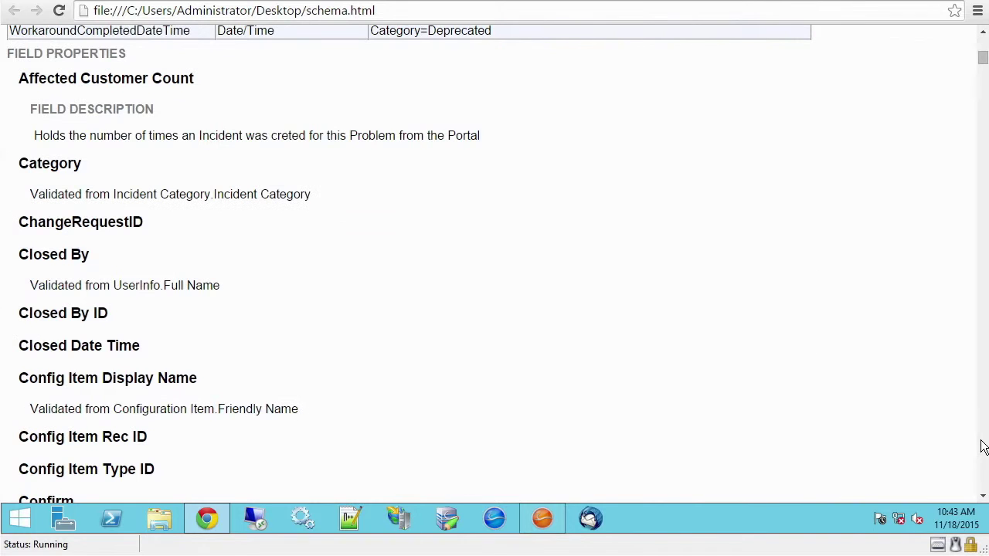
scroll(983, 447, "down", 5)
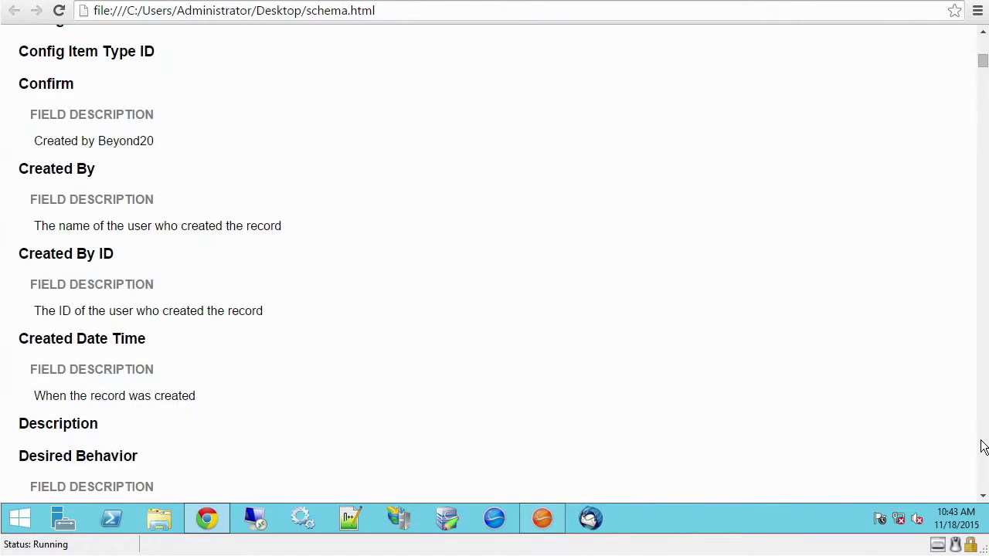
scroll(983, 447, "down", 5)
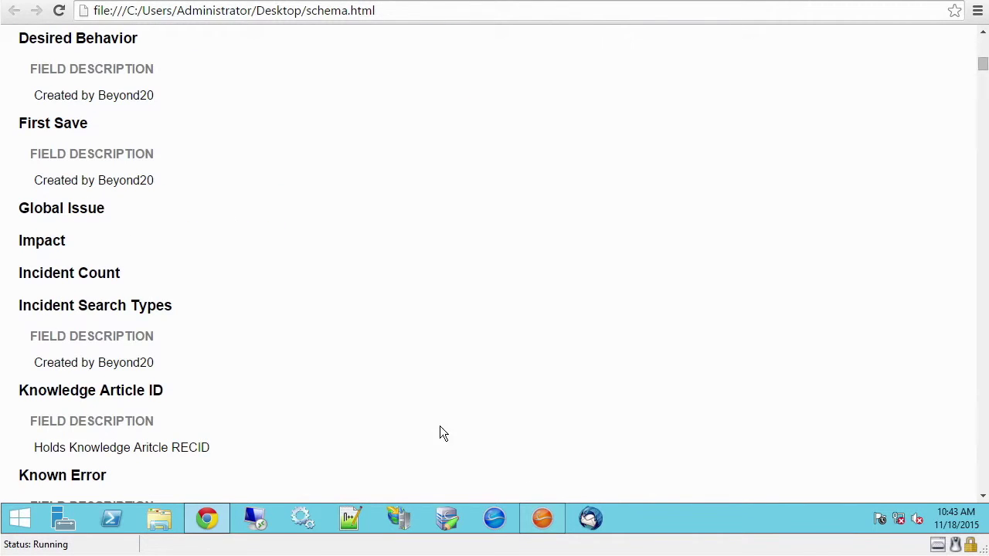
Examine the field descriptions in the exported schema, highlighting those of Incident Search Types and Known Error
left_click_drag(155, 370, 22, 369)
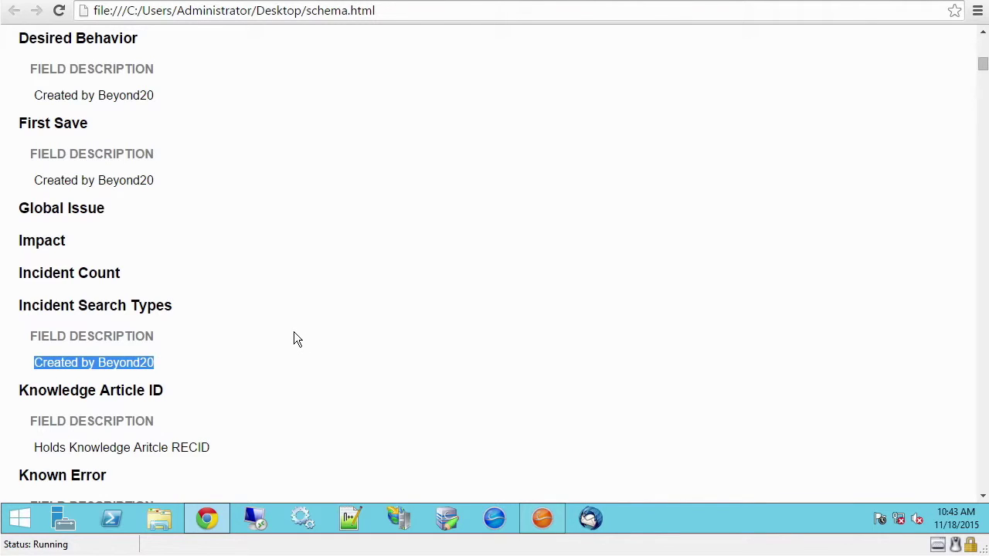
scroll(294, 339, "down", 2)
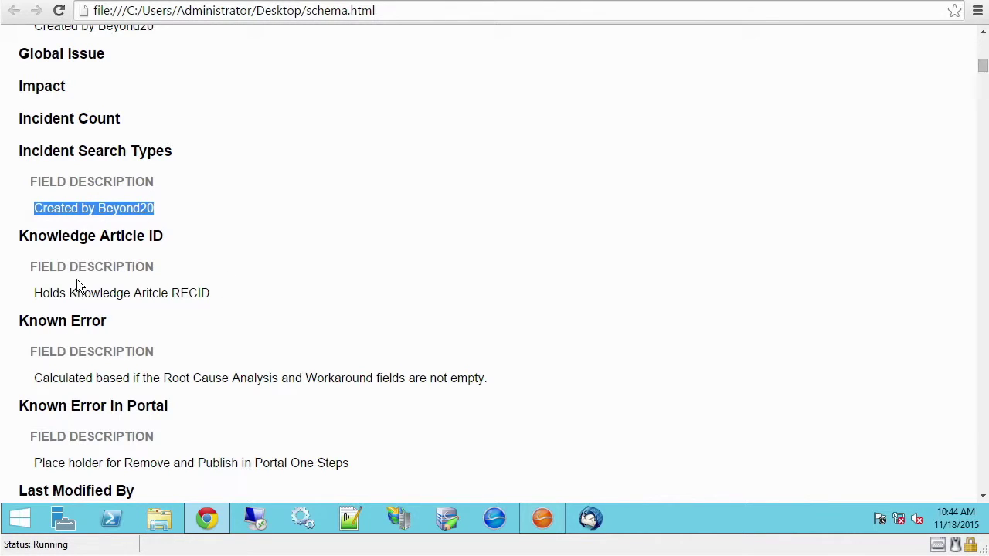
left_click_drag(504, 379, 27, 376)
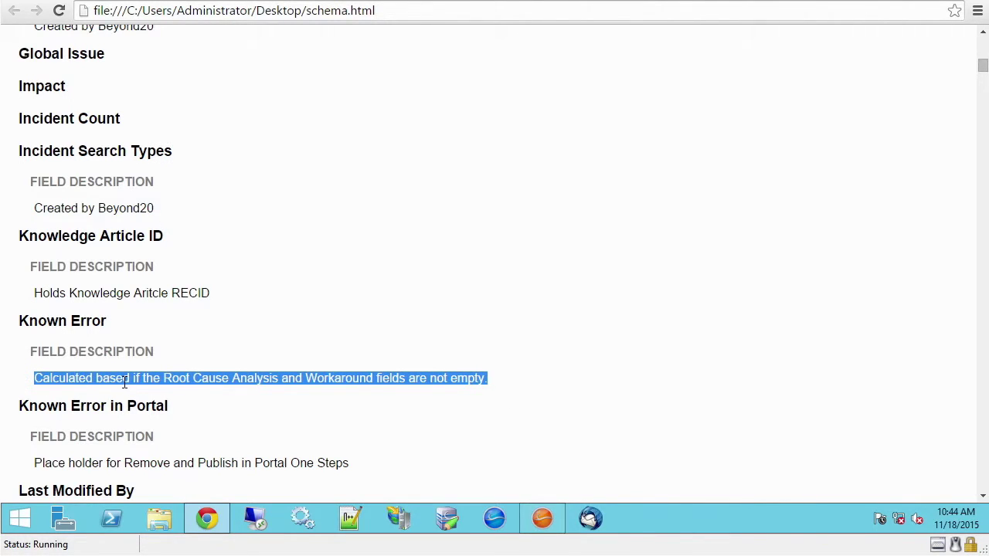
scroll(125, 382, "down", 2)
scroll(125, 382, "down", 2)
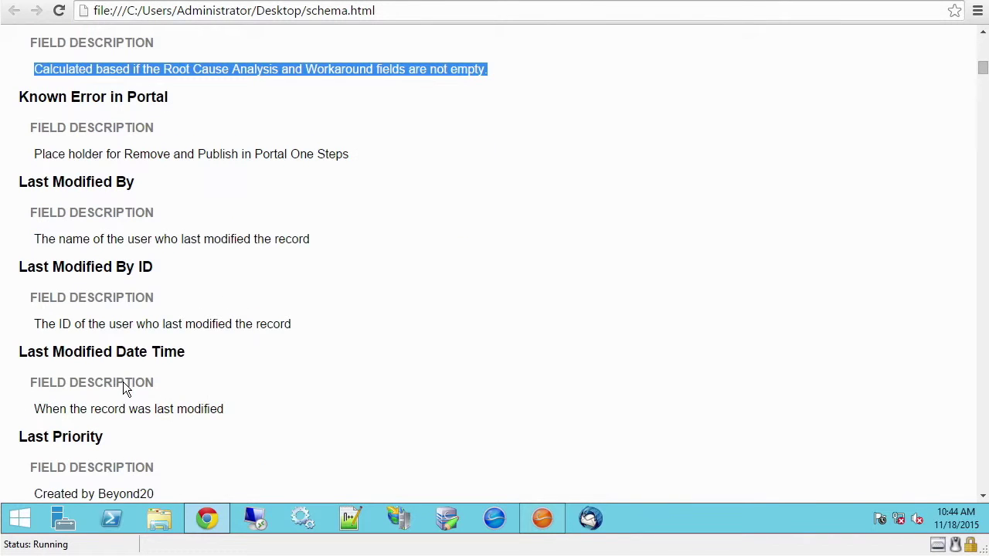
scroll(261, 189, "down", 1)
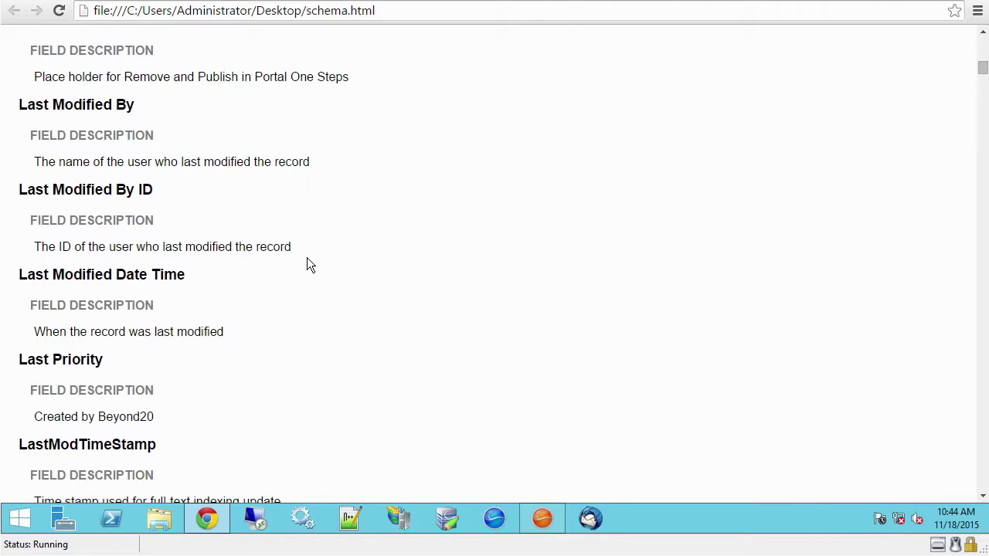
scroll(307, 265, "down", 2)
scroll(307, 266, "down", 4)
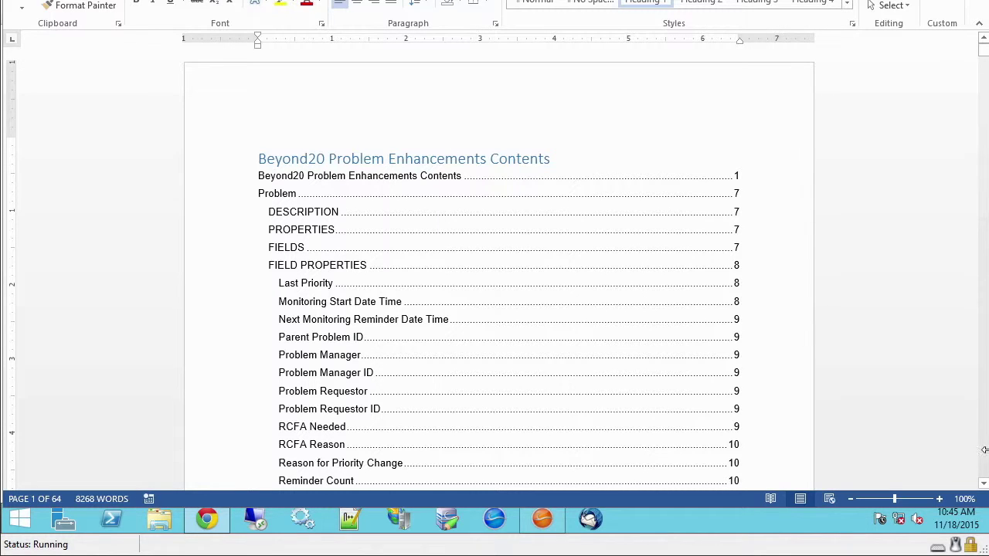
Examine the table of contents of the Beyond20 Problem Enhancements document, including its fields, relationships, Blueprint One-Steps and Automation Processes
scroll(382, 302, "down", 2)
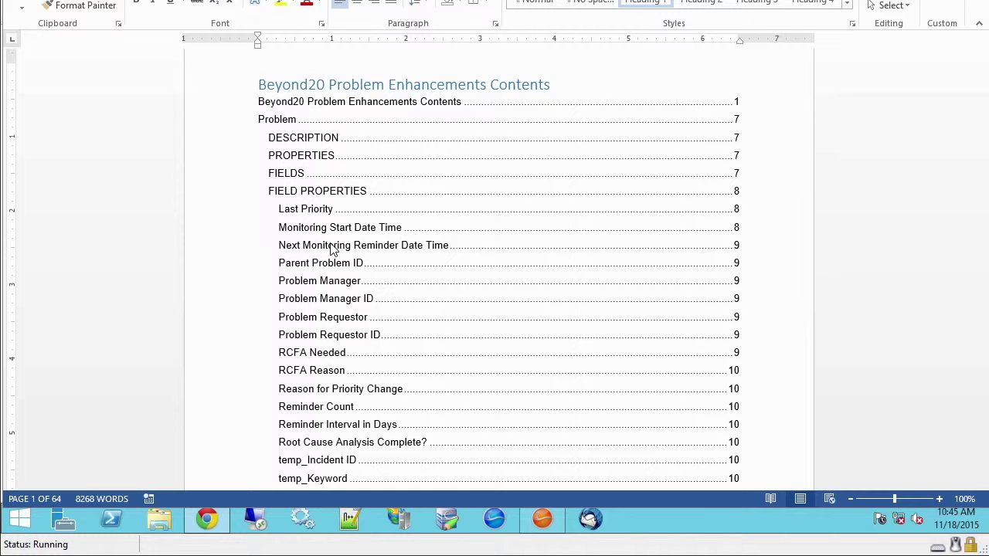
scroll(332, 248, "down", 7)
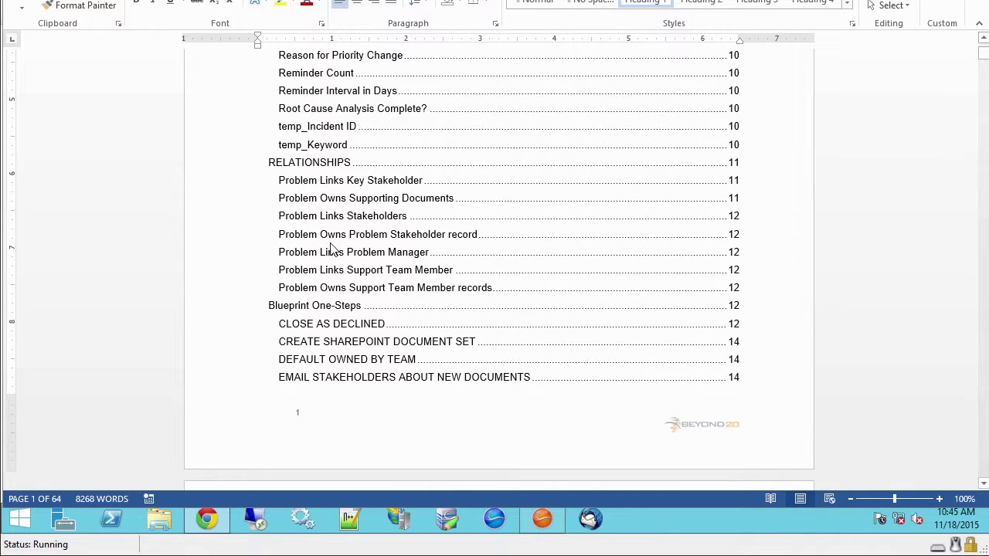
scroll(333, 247, "up", 2)
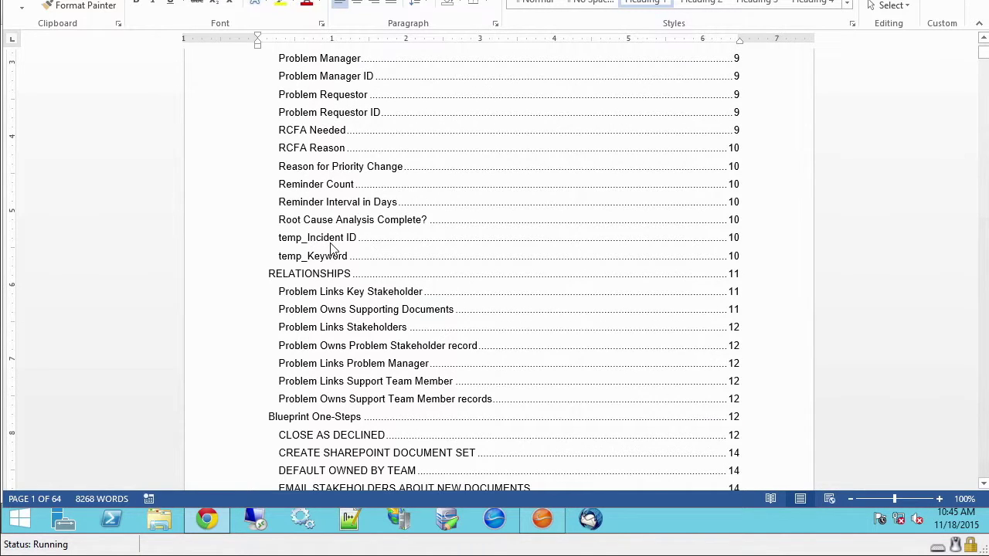
scroll(332, 247, "down", 2)
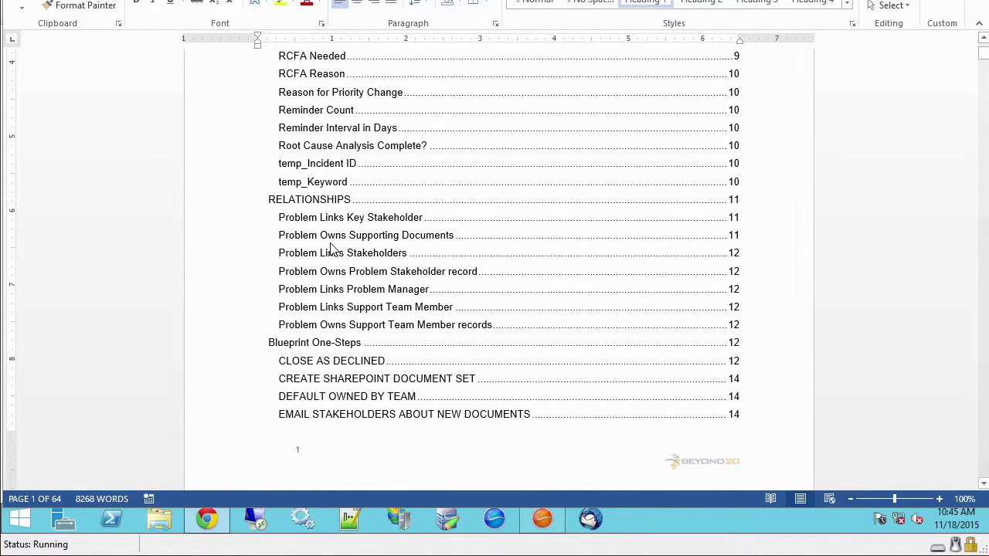
scroll(332, 247, "down", 20)
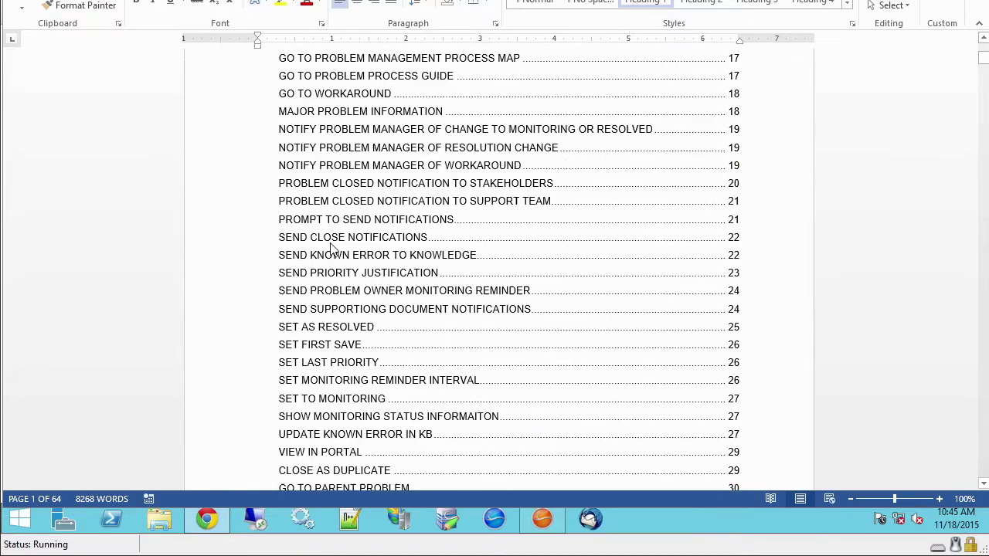
scroll(331, 247, "down", 3)
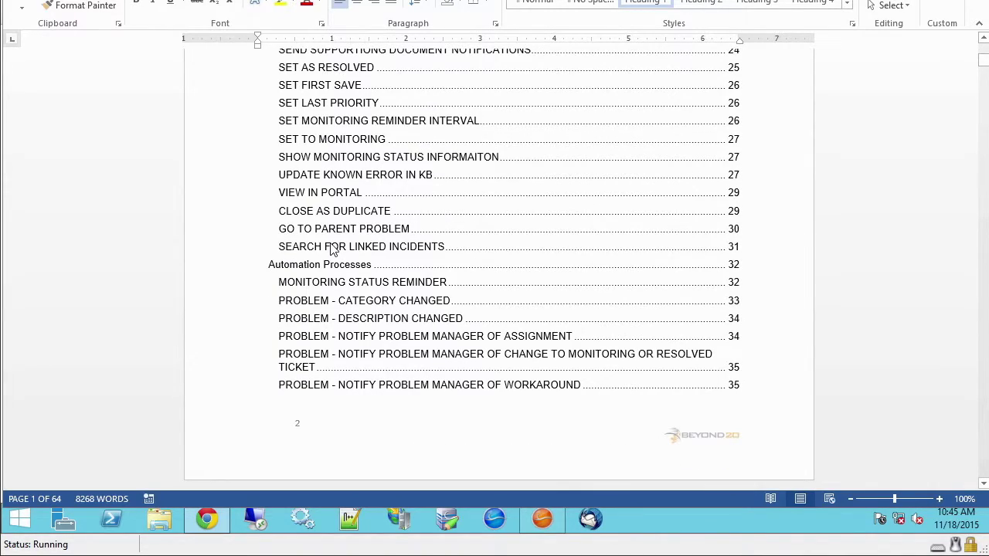
scroll(332, 247, "down", 20)
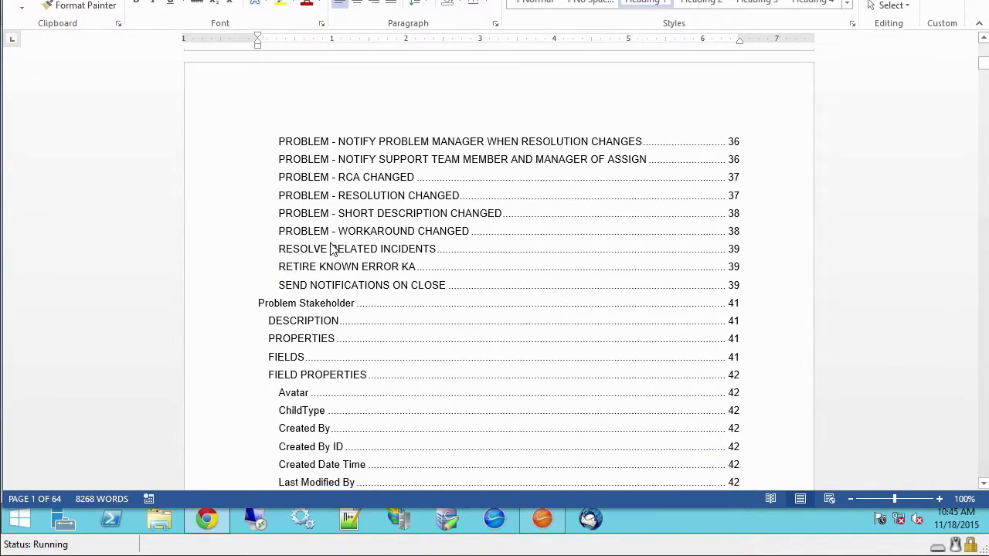
scroll(331, 247, "down", 20)
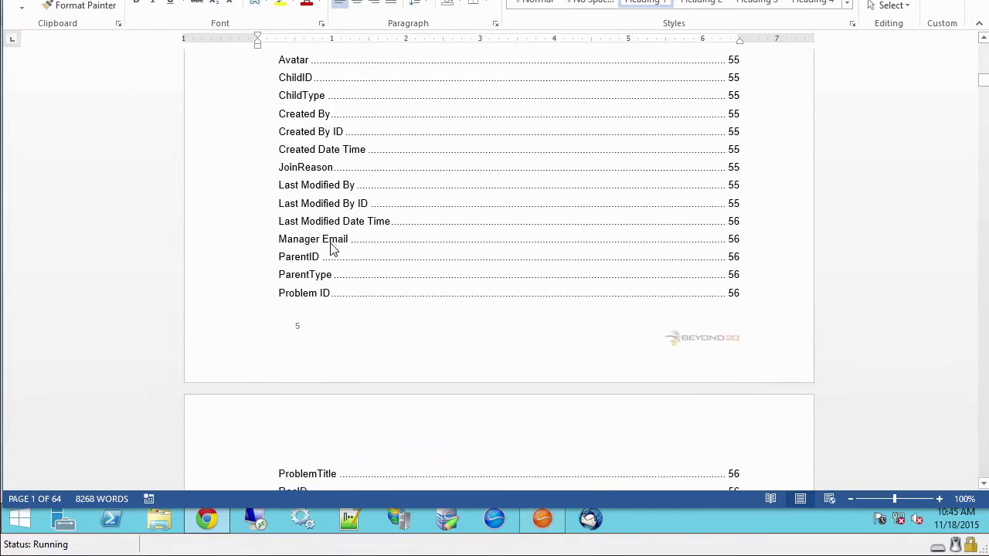
Examine the Problem object's fields table in the document, followed by its field descriptions and relationship descriptions
scroll(331, 248, "down", 20)
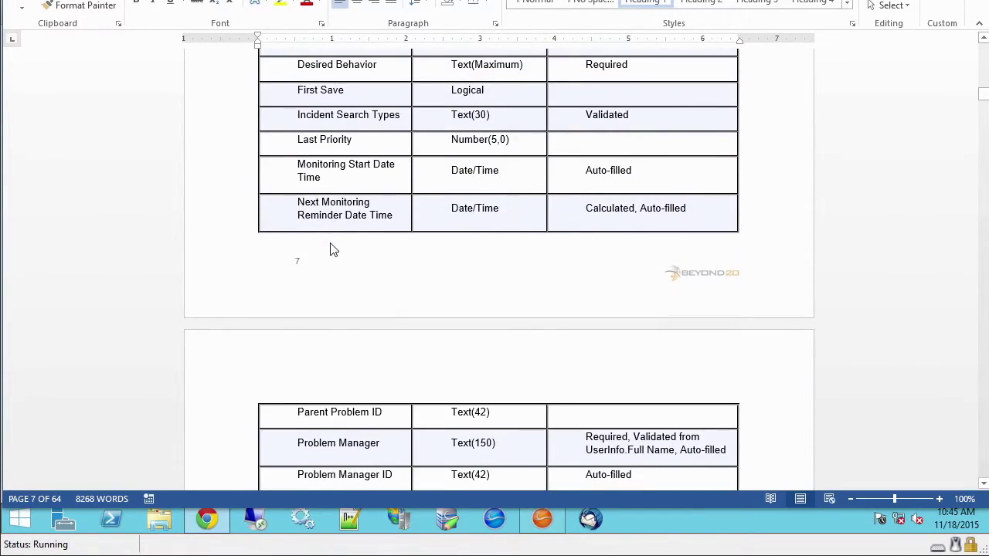
scroll(330, 249, "up", 4)
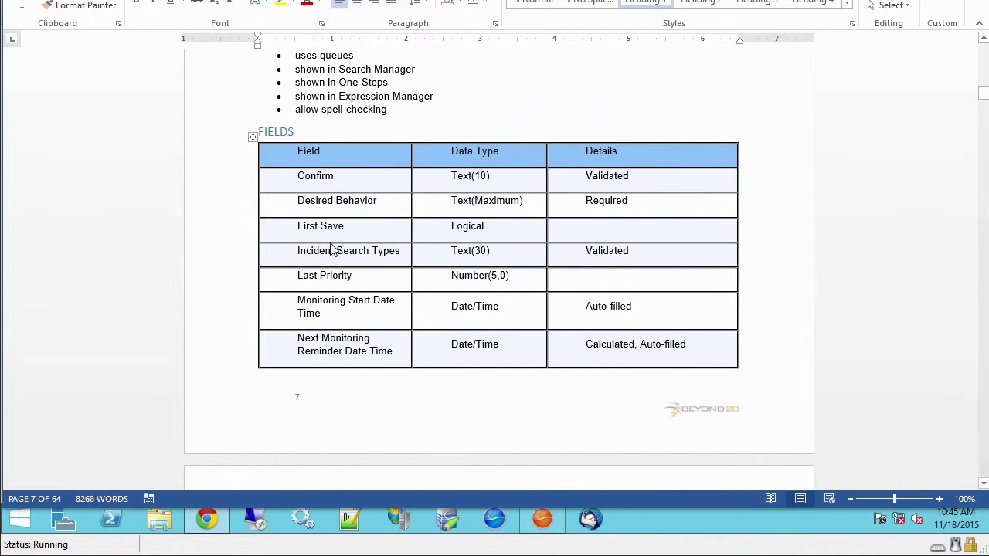
scroll(332, 249, "down", 15)
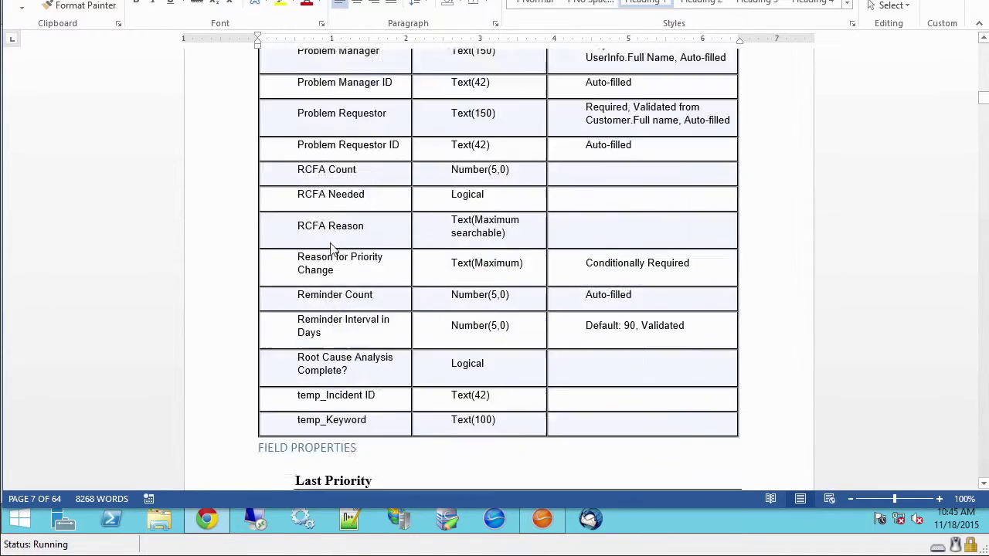
scroll(332, 249, "down", 20)
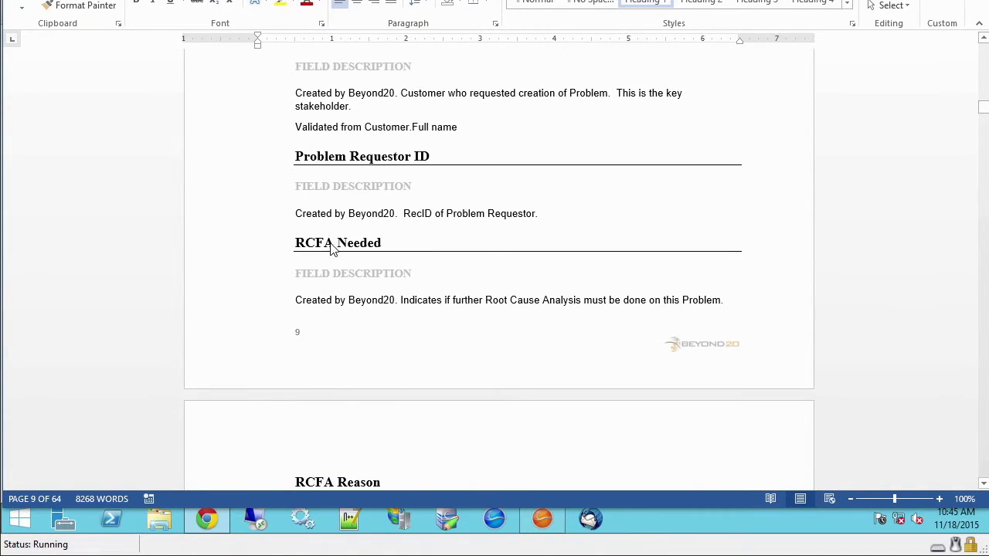
scroll(332, 249, "down", 20)
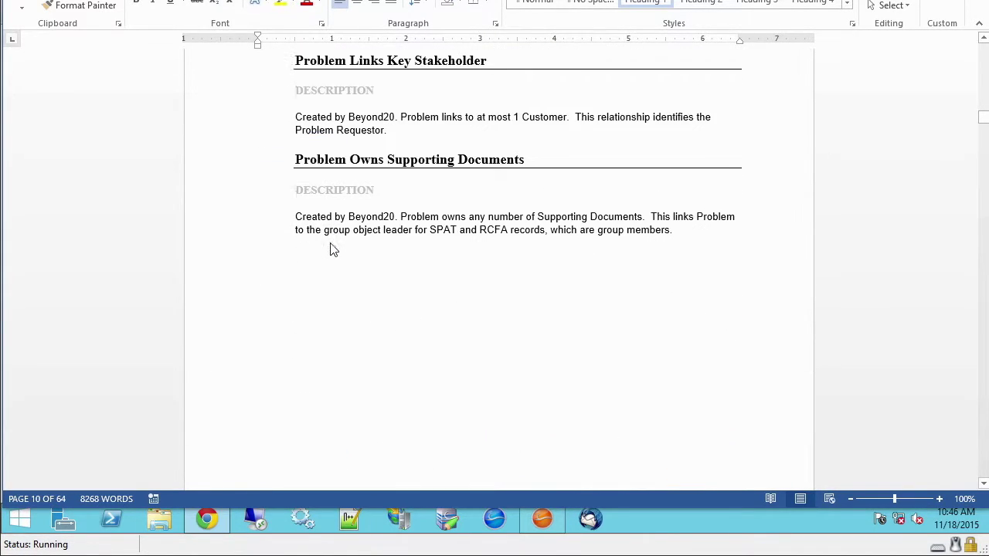
scroll(332, 249, "down", 12)
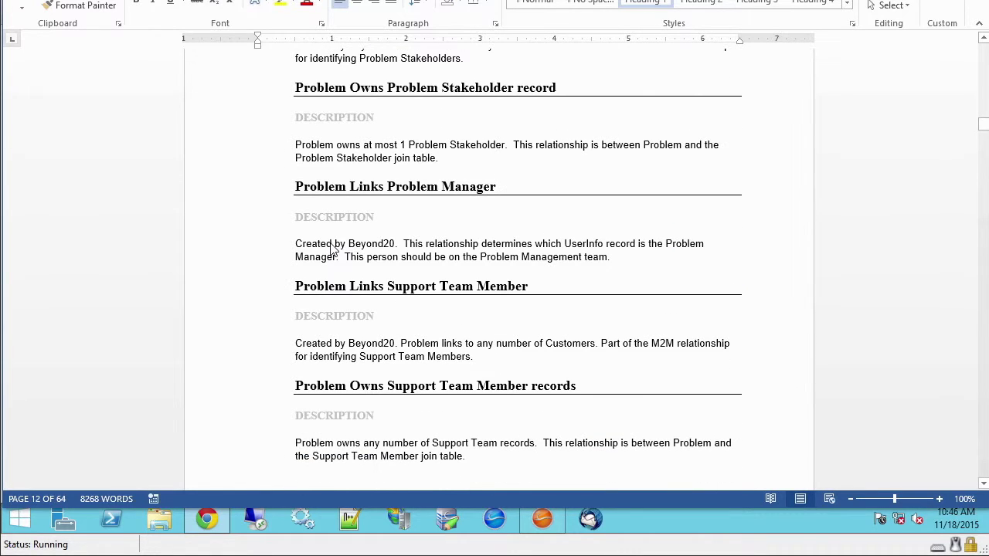
Examine the documented steps of the Blueprint One-Steps from Close as Declined onward, and return to the start of the document
scroll(332, 249, "down", 6)
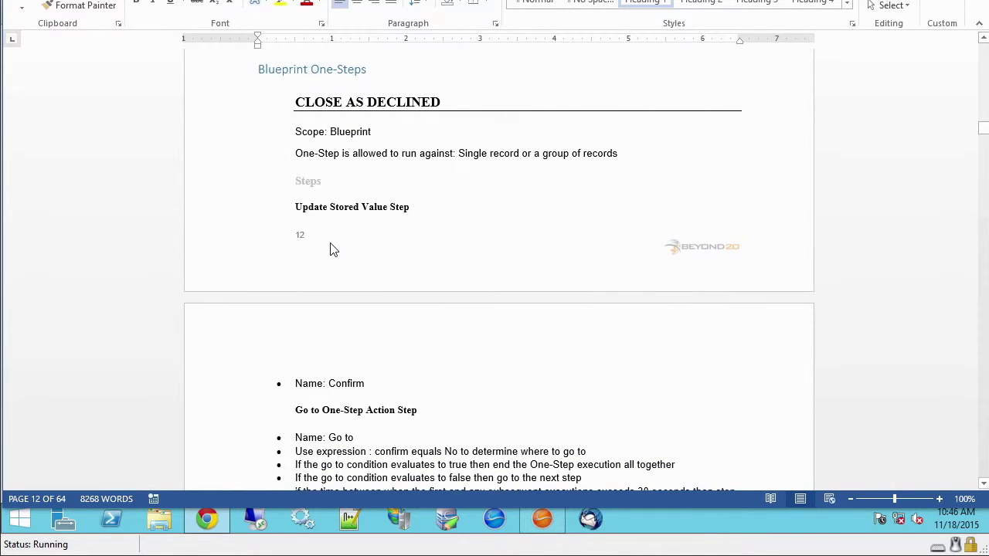
scroll(333, 249, "down", 12)
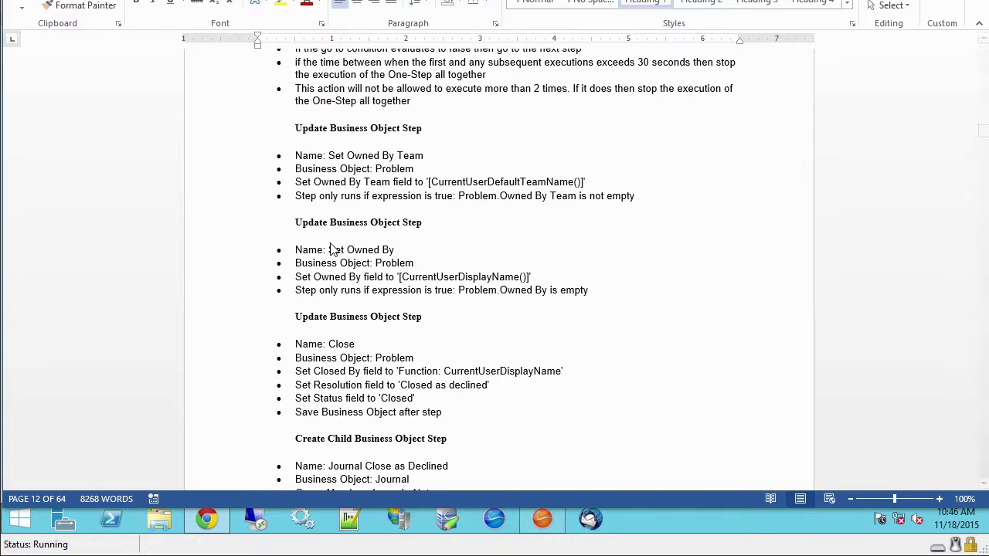
scroll(332, 249, "up", 1)
scroll(332, 249, "up", 2)
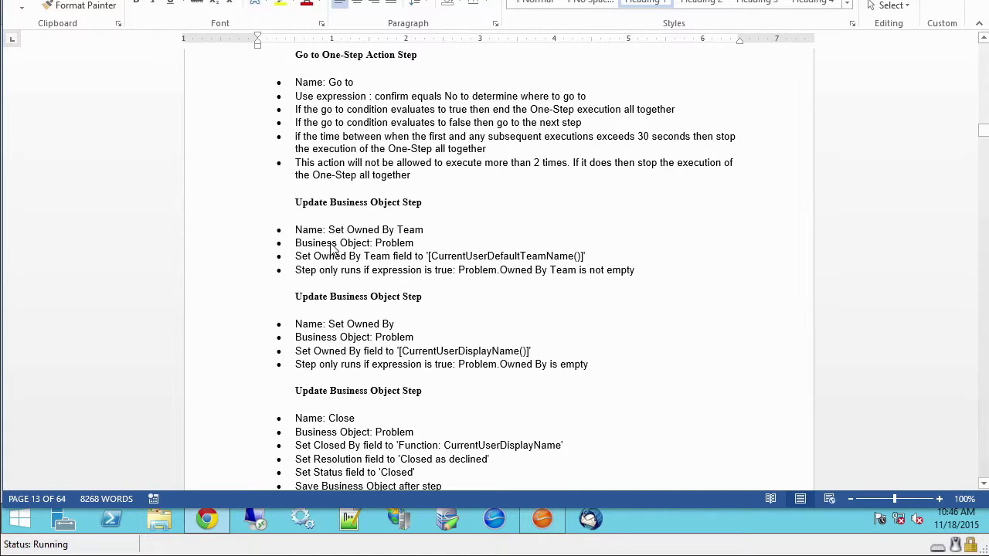
scroll(332, 249, "down", 20)
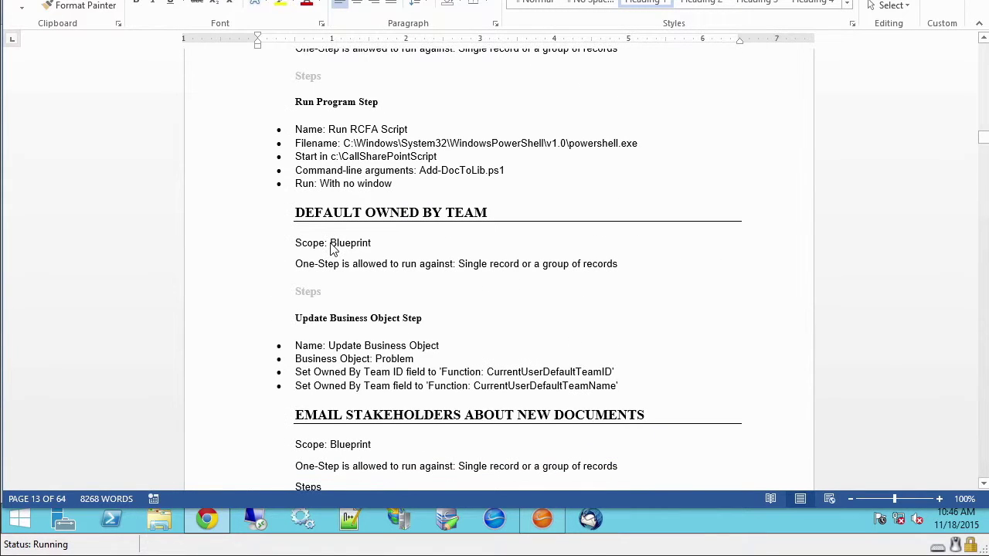
key("ctrl+Home")
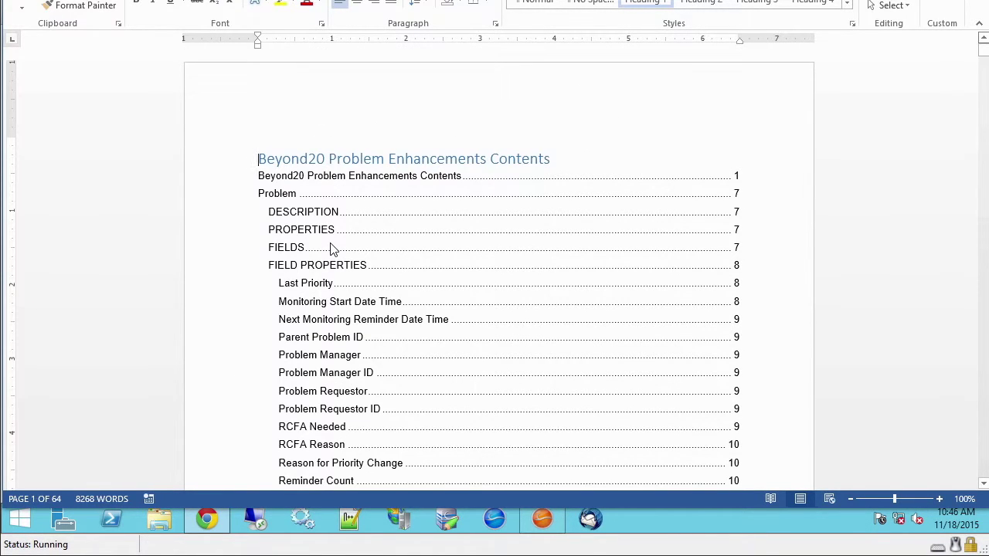